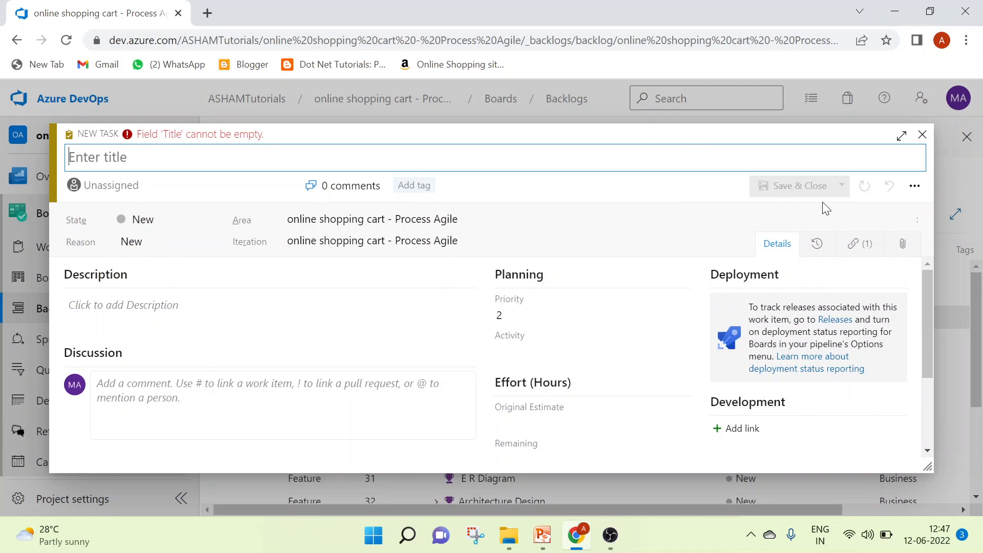
Step: Close the untitled new task form and open the ASHAMTutorials organization home from dev.azure.com in a new browser tab
{"action": "left_click", "coordinate": [923, 136]}
{"action": "left_click", "coordinate": [206, 14]}
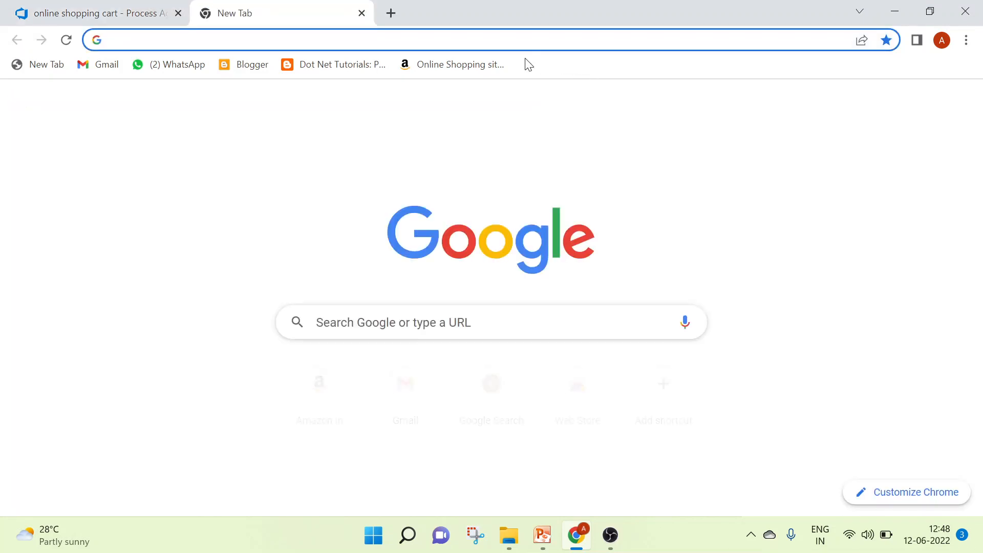
{"action": "type", "text": "dev.azure.com"}
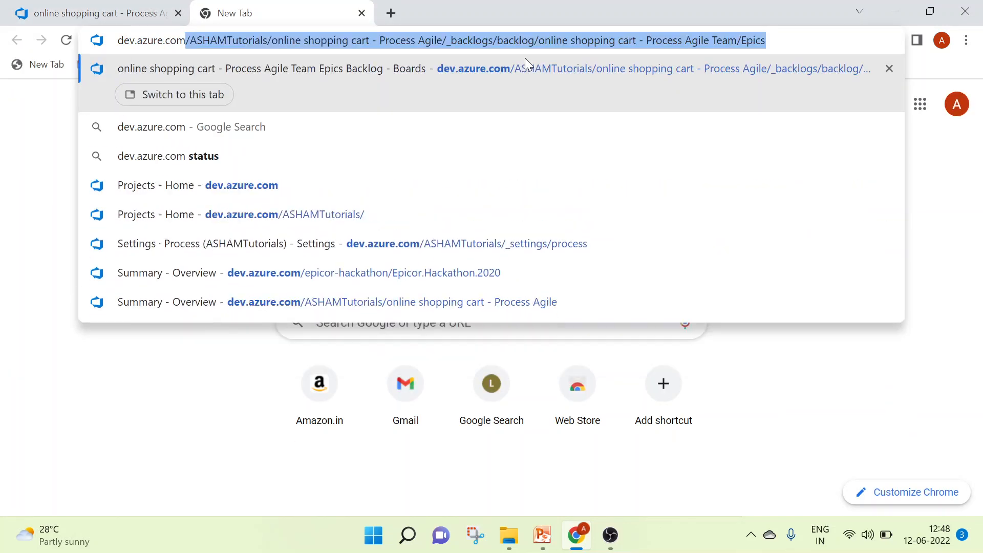
{"action": "key", "text": "Return"}
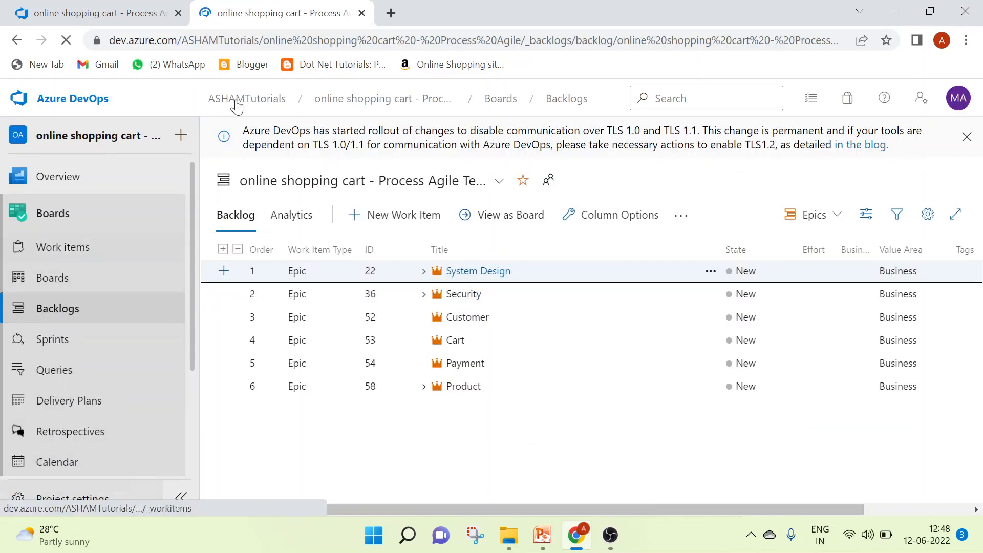
{"action": "left_click", "coordinate": [237, 100]}
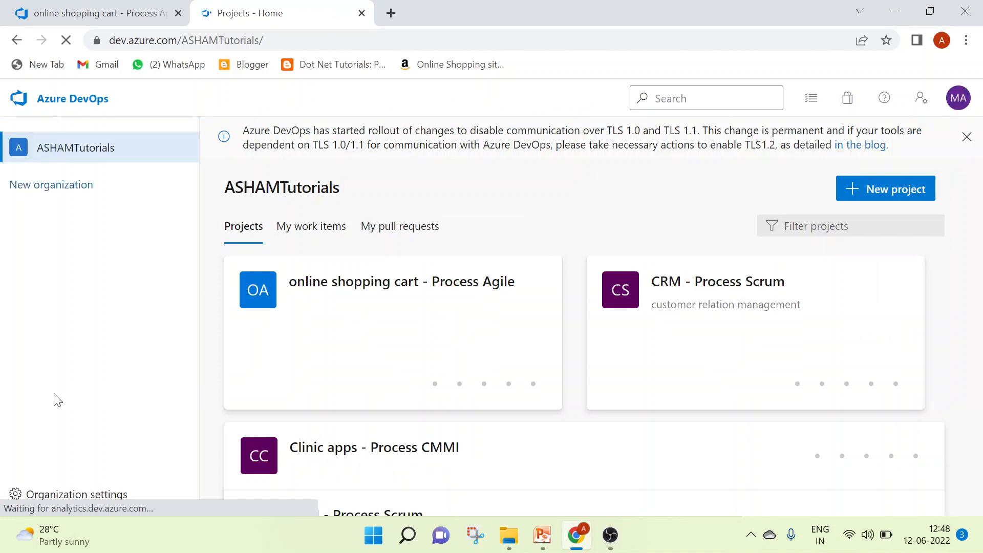
Step: Open the Dev Agile project process from the Boards process list in the organization settings
{"action": "left_click", "coordinate": [73, 495]}
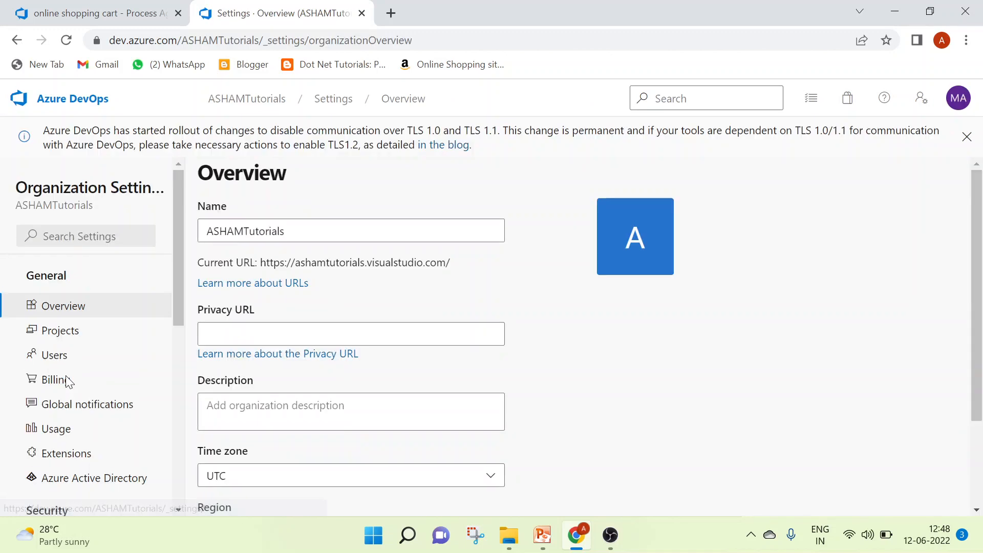
{"action": "scroll", "coordinate": [69, 382], "scroll_direction": "down", "scroll_amount": 5}
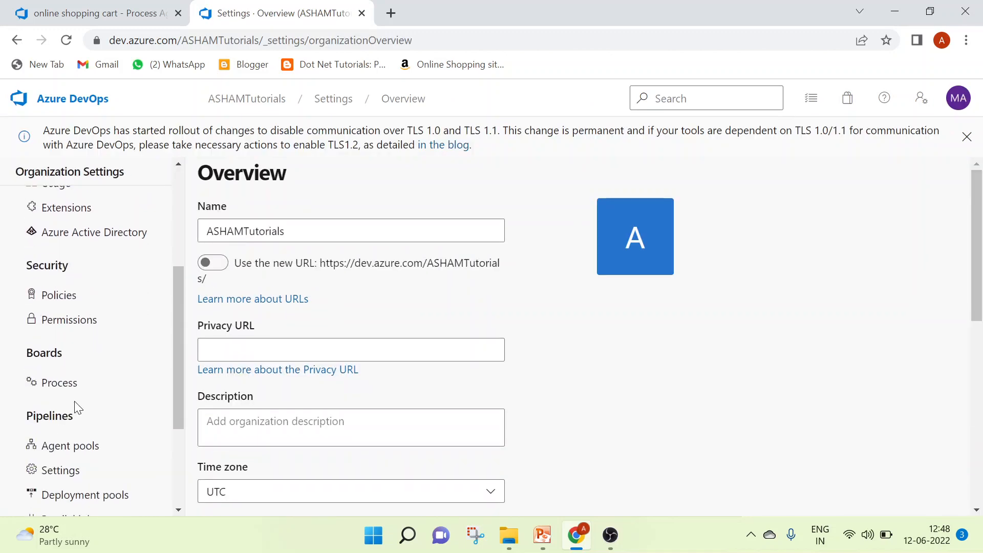
{"action": "left_click", "coordinate": [63, 392]}
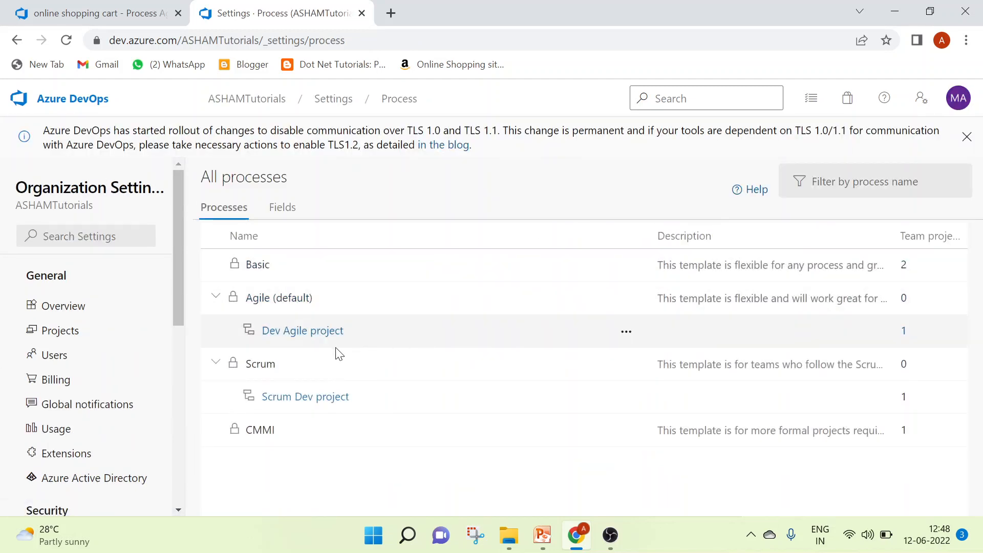
{"action": "left_click", "coordinate": [300, 333]}
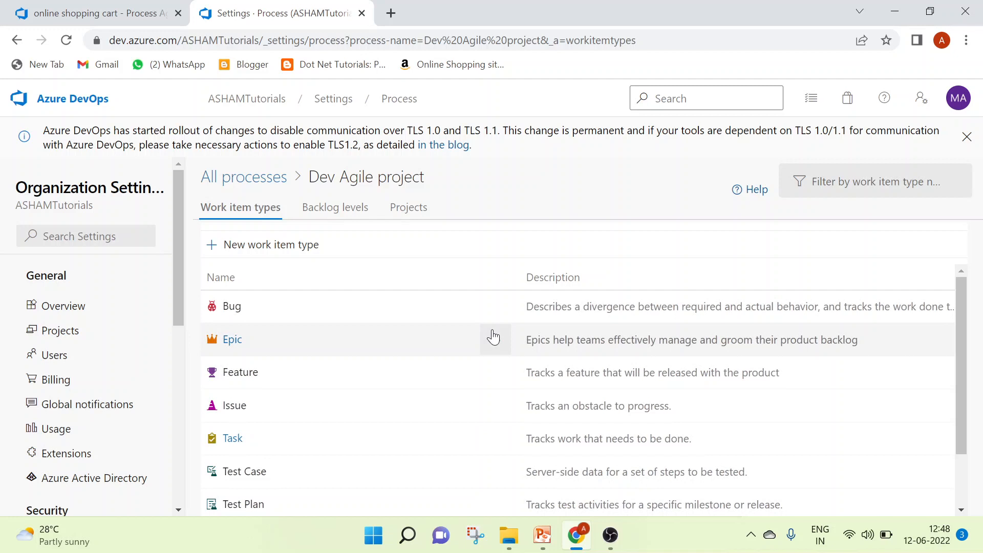
Step: Check which projects use the Dev Agile project process, and open the rules of its Task work item type
{"action": "left_click", "coordinate": [404, 209]}
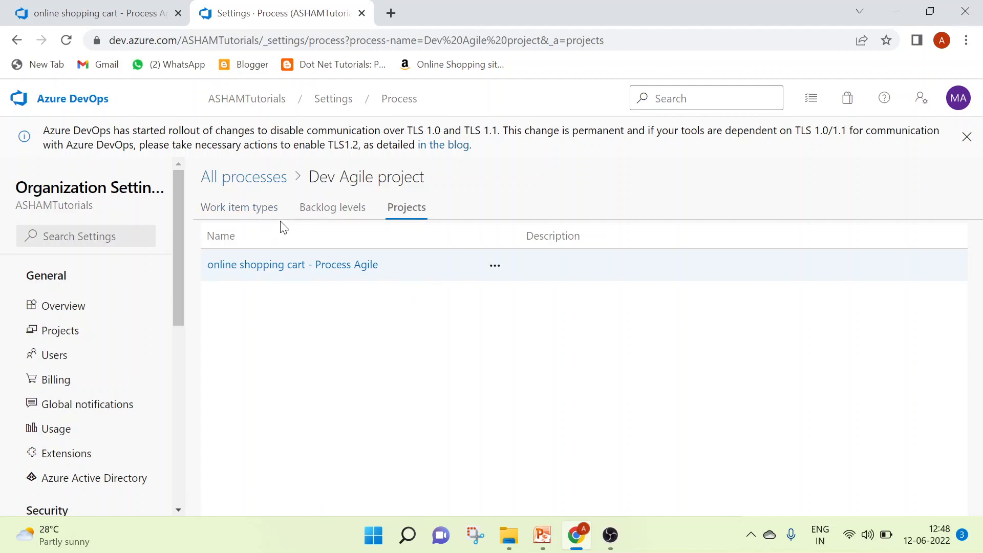
{"action": "left_click", "coordinate": [252, 209]}
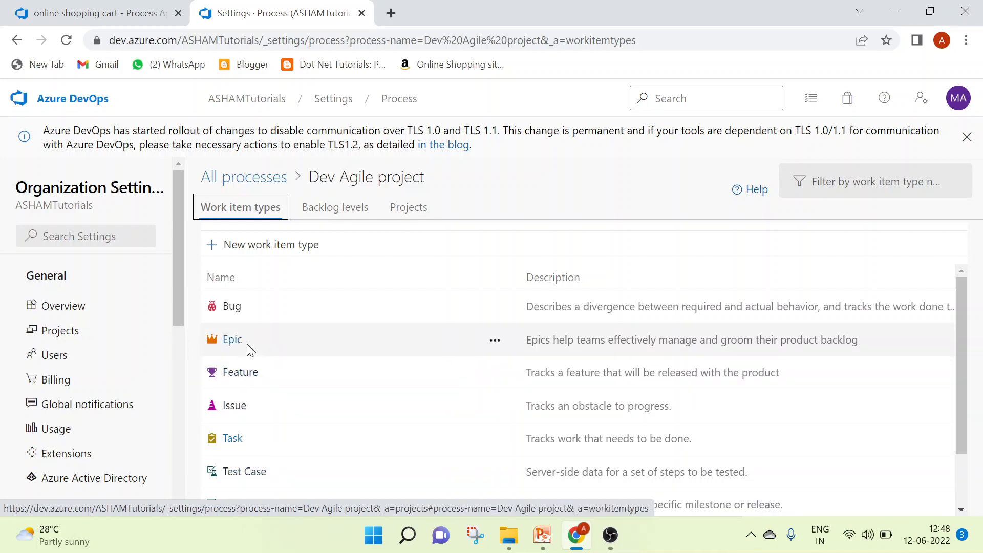
{"action": "left_click", "coordinate": [231, 440]}
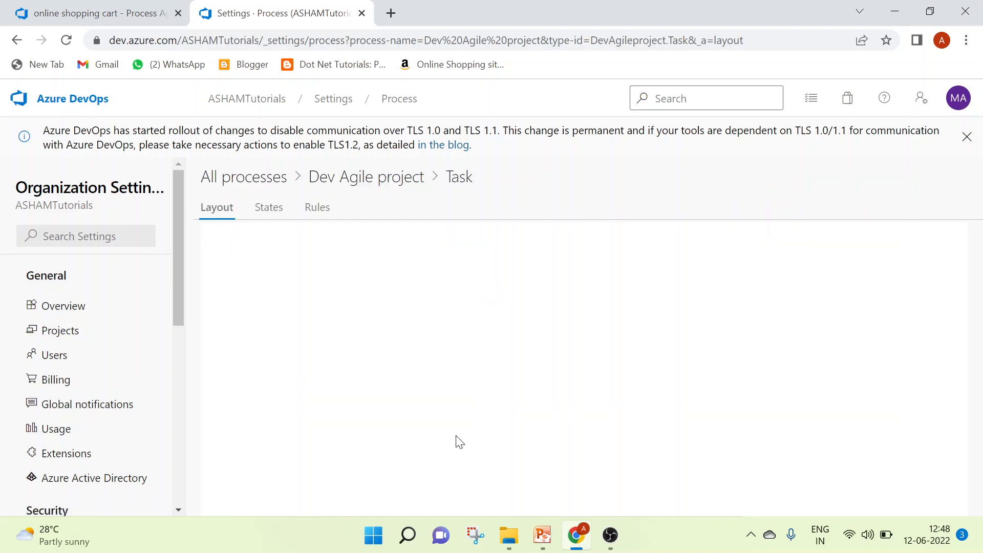
{"action": "left_click", "coordinate": [317, 208]}
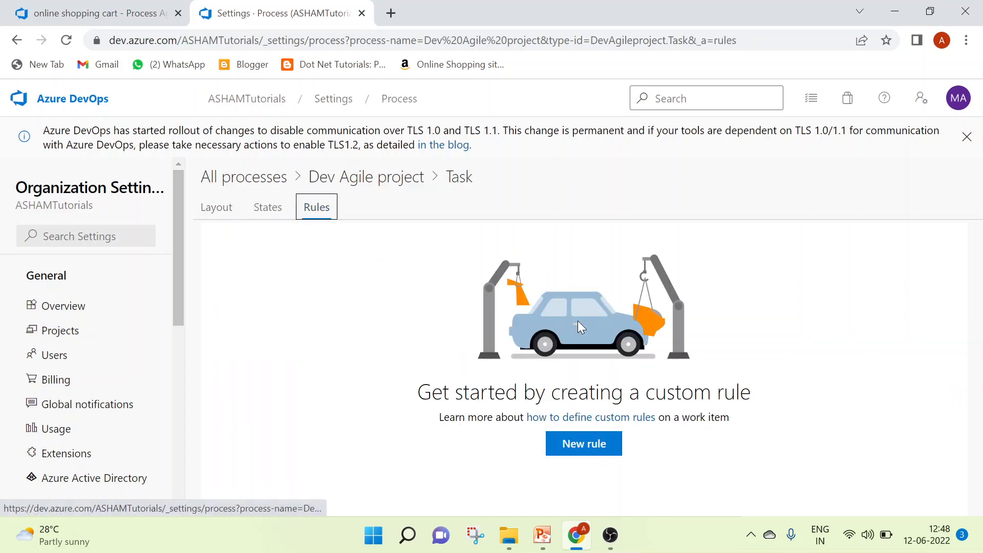
Step: Start a new Task rule named "Default assigned to" with the condition "A work item is created"
{"action": "left_click", "coordinate": [584, 448]}
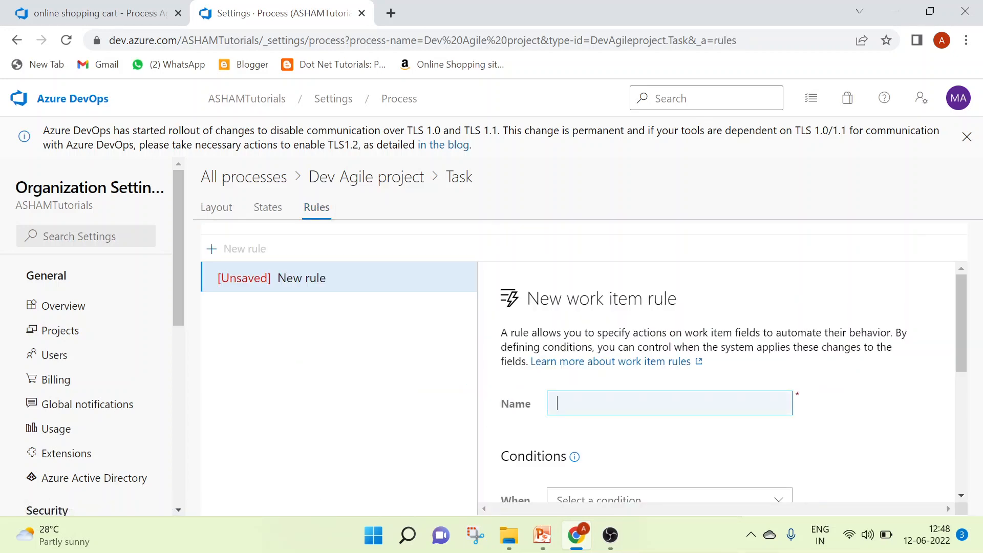
{"action": "type", "text": "Default assigned to"}
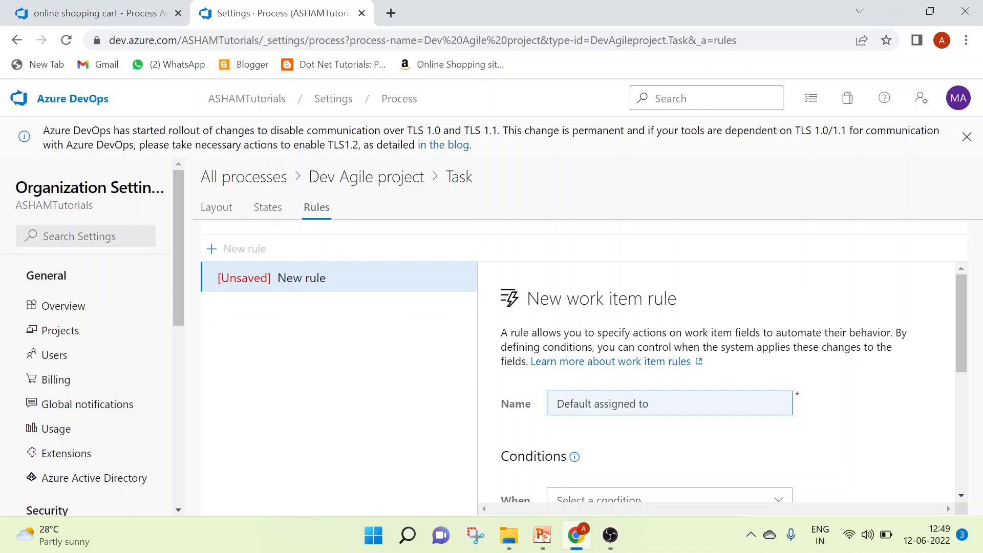
{"action": "scroll", "coordinate": [660, 409], "scroll_direction": "down", "scroll_amount": 3}
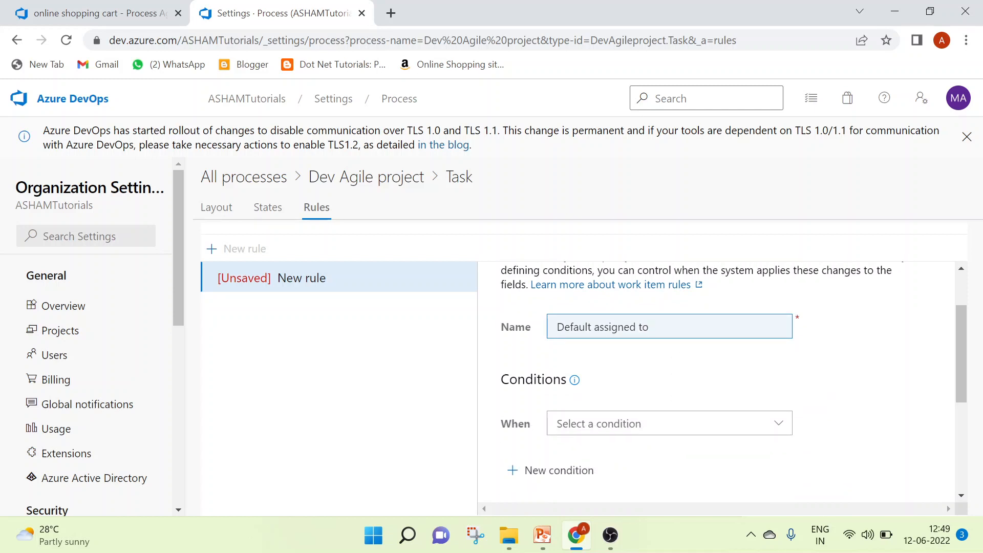
{"action": "left_click", "coordinate": [640, 352]}
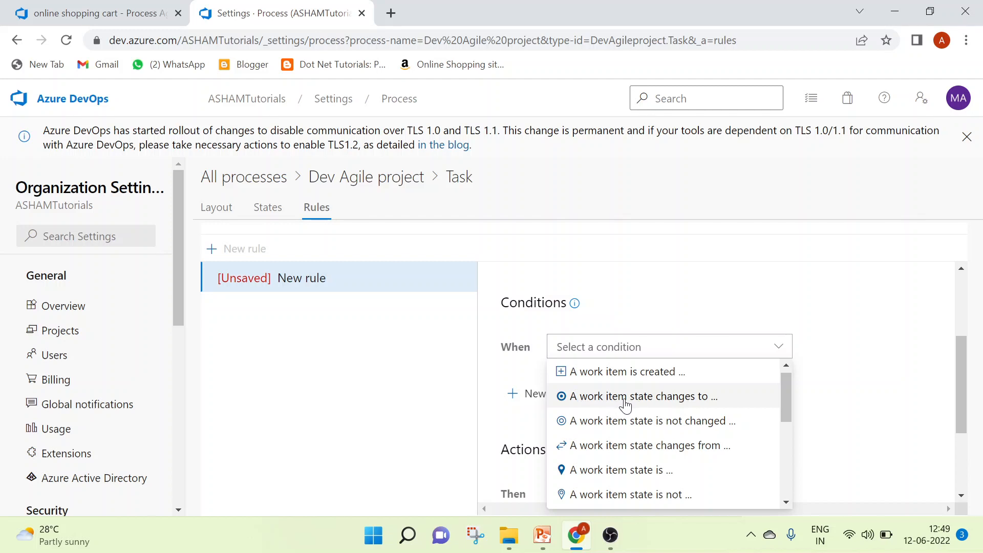
{"action": "left_click", "coordinate": [653, 371]}
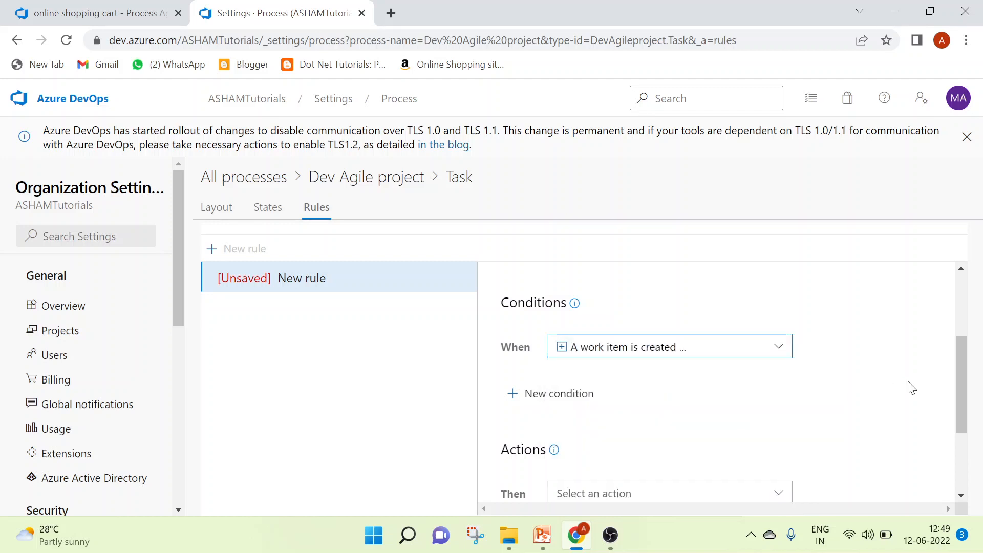
Step: Set the rule's action to "Use the current user to set the value of" the Assigned To field and save the rule
{"action": "scroll", "coordinate": [654, 406], "scroll_direction": "down", "scroll_amount": 2}
{"action": "left_click", "coordinate": [616, 423]}
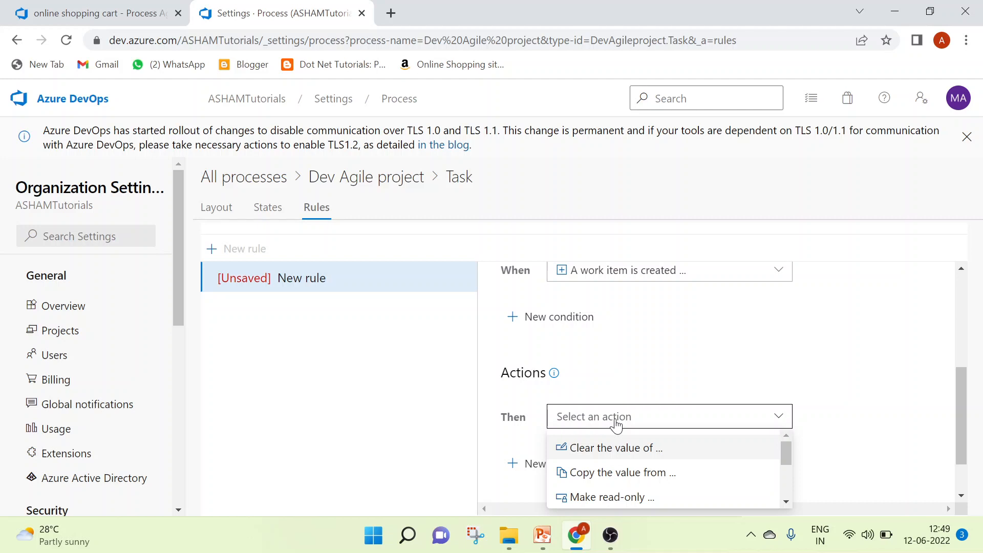
{"action": "scroll", "coordinate": [621, 447], "scroll_direction": "down", "scroll_amount": 2}
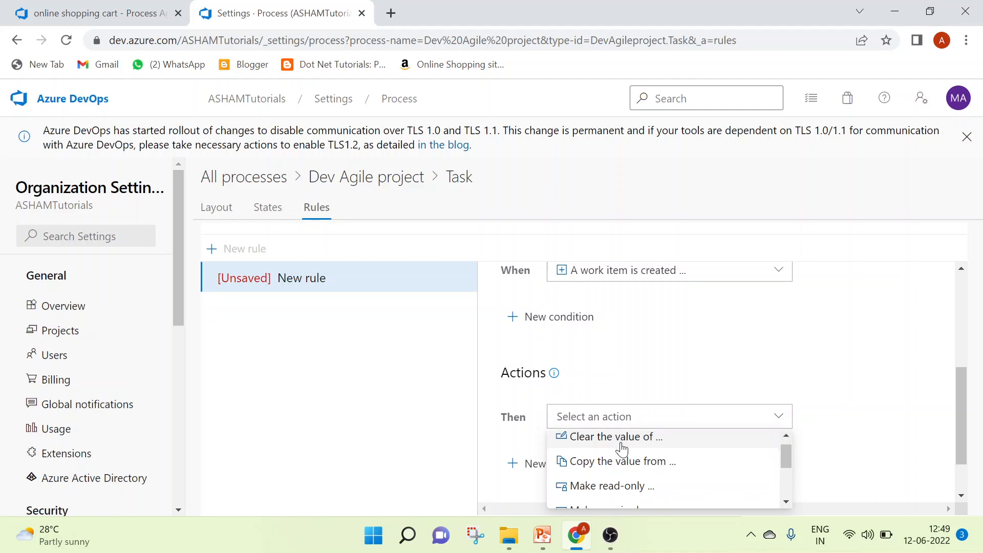
{"action": "scroll", "coordinate": [620, 447], "scroll_direction": "up", "scroll_amount": 1}
{"action": "scroll", "coordinate": [658, 493], "scroll_direction": "down", "scroll_amount": 1}
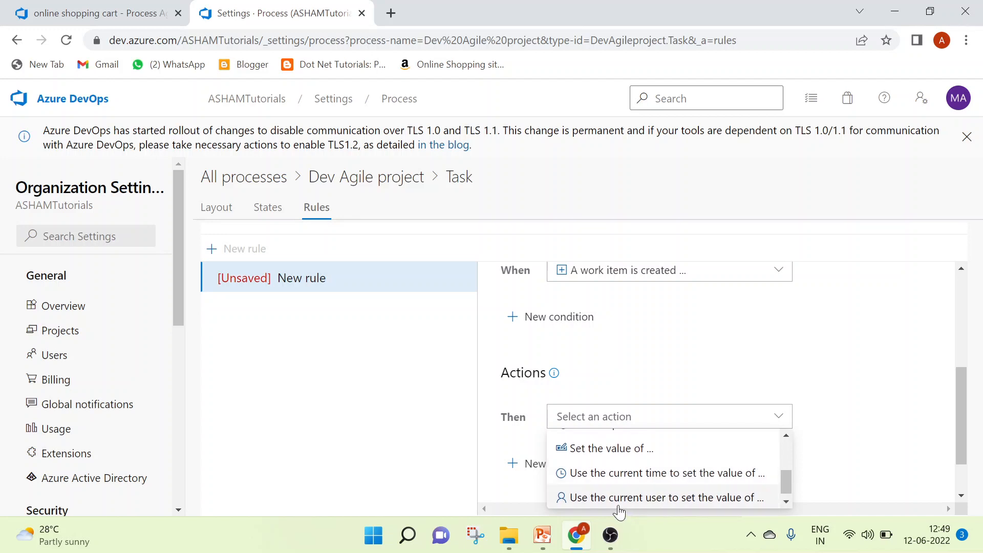
{"action": "left_click", "coordinate": [645, 497]}
{"action": "scroll", "coordinate": [829, 509], "scroll_direction": "right", "scroll_amount": 1}
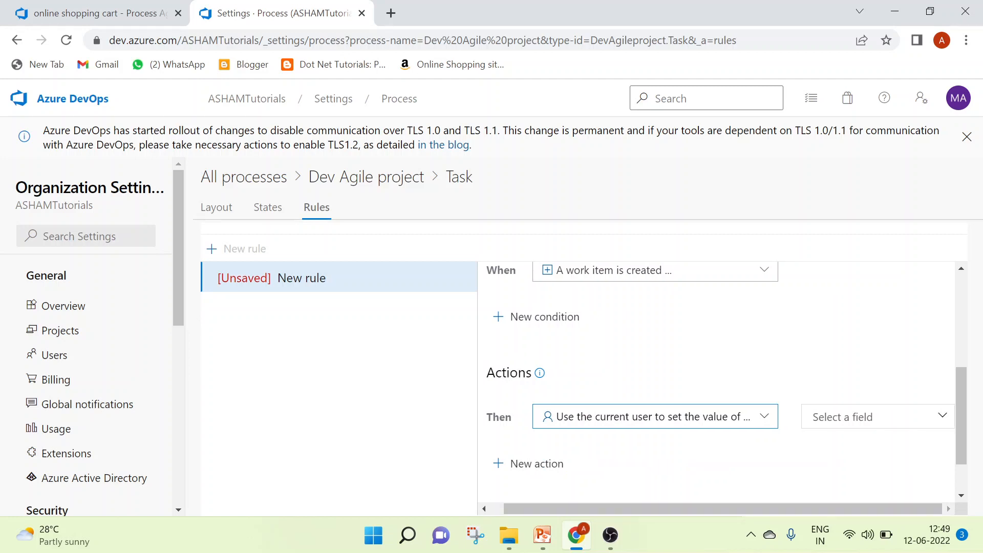
{"action": "left_click", "coordinate": [940, 415]}
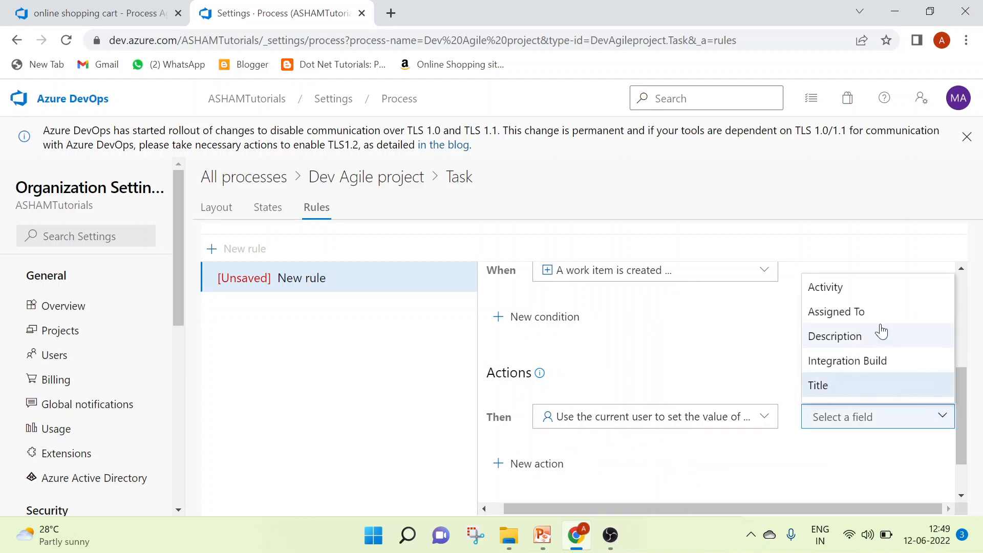
{"action": "left_click", "coordinate": [827, 315]}
{"action": "scroll", "coordinate": [712, 434], "scroll_direction": "down", "scroll_amount": 1}
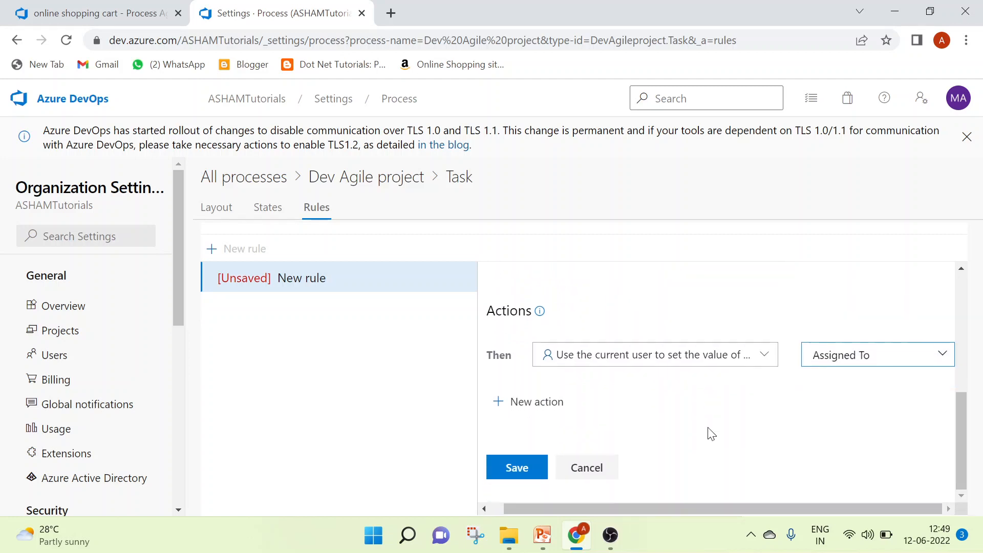
{"action": "left_click", "coordinate": [504, 471]}
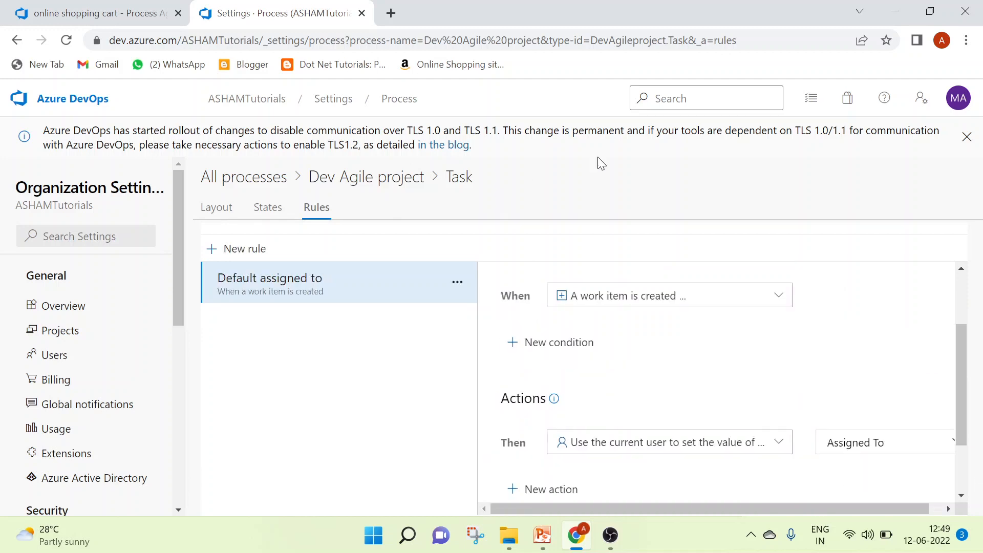
Step: Reload the shopping cart backlog and check the default assignee on a new task under Context Level Diagram, closing the form without saving
{"action": "left_click", "coordinate": [128, 13]}
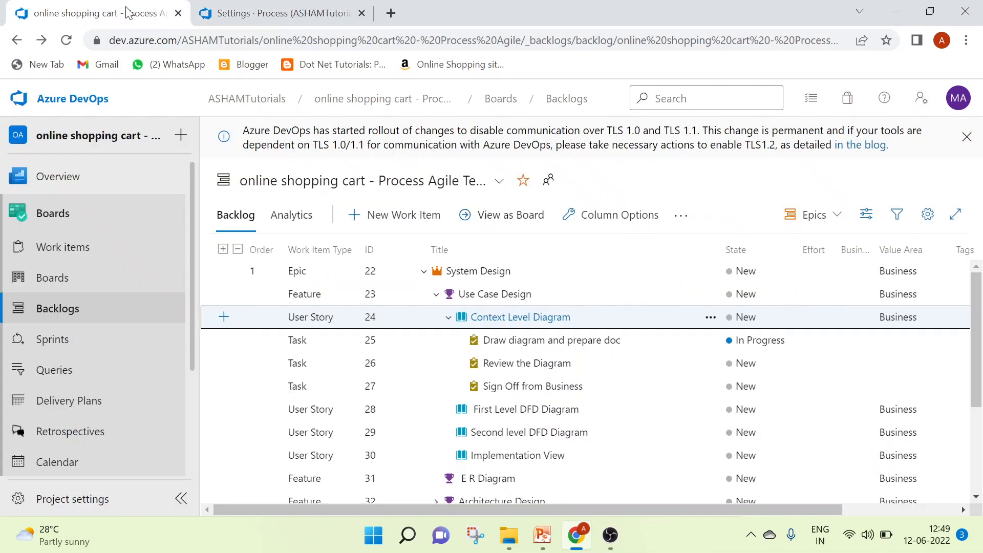
{"action": "left_click", "coordinate": [66, 40]}
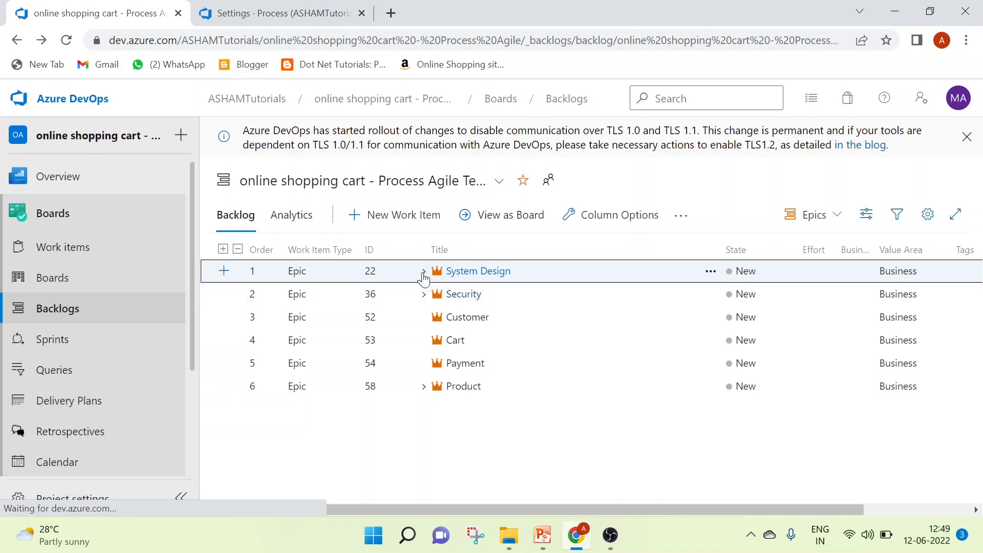
{"action": "left_click", "coordinate": [423, 272]}
{"action": "left_click", "coordinate": [436, 294]}
{"action": "left_click", "coordinate": [448, 317]}
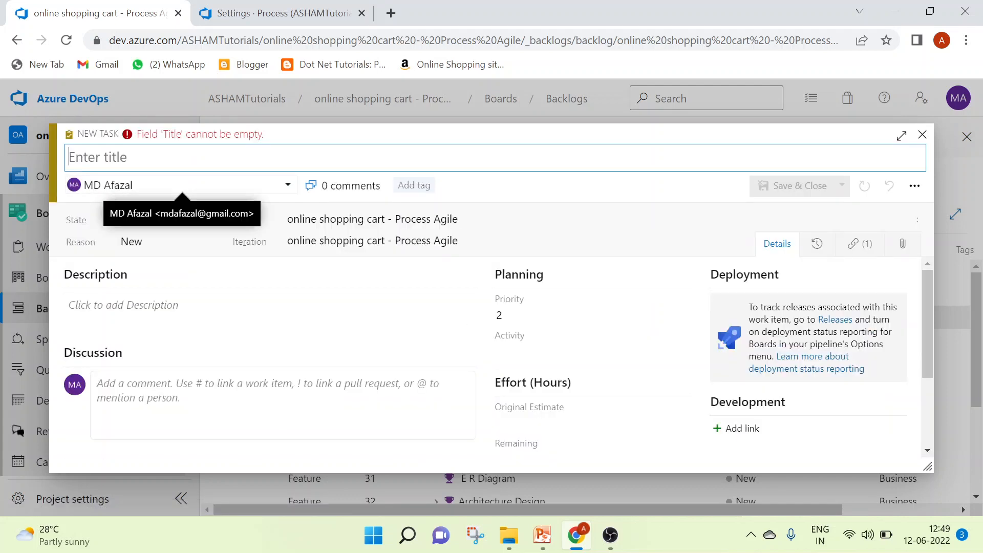
{"action": "left_click", "coordinate": [922, 135]}
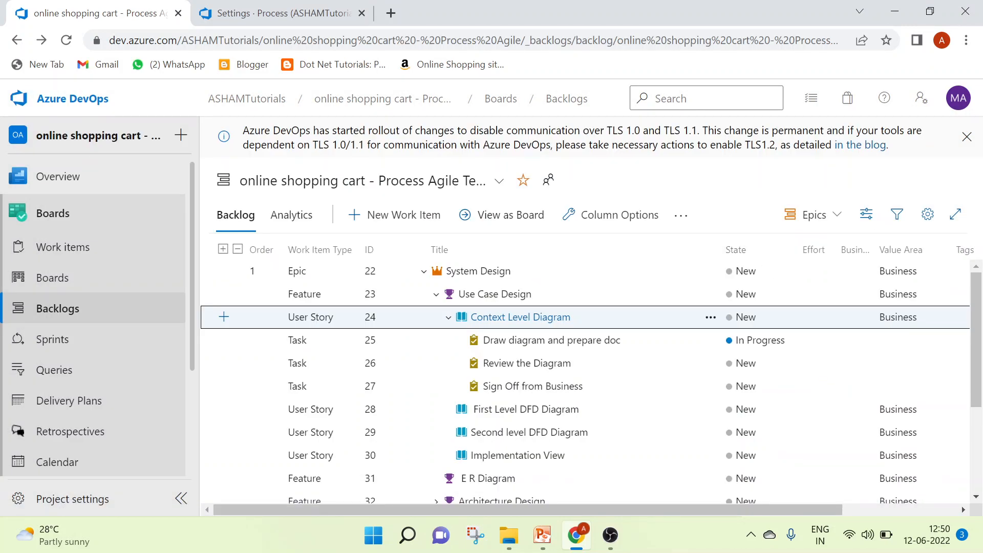
Step: In the Task rule "Default assigned to", change the action to "Set the value of" and select the Assigned To field
{"action": "left_click", "coordinate": [293, 16]}
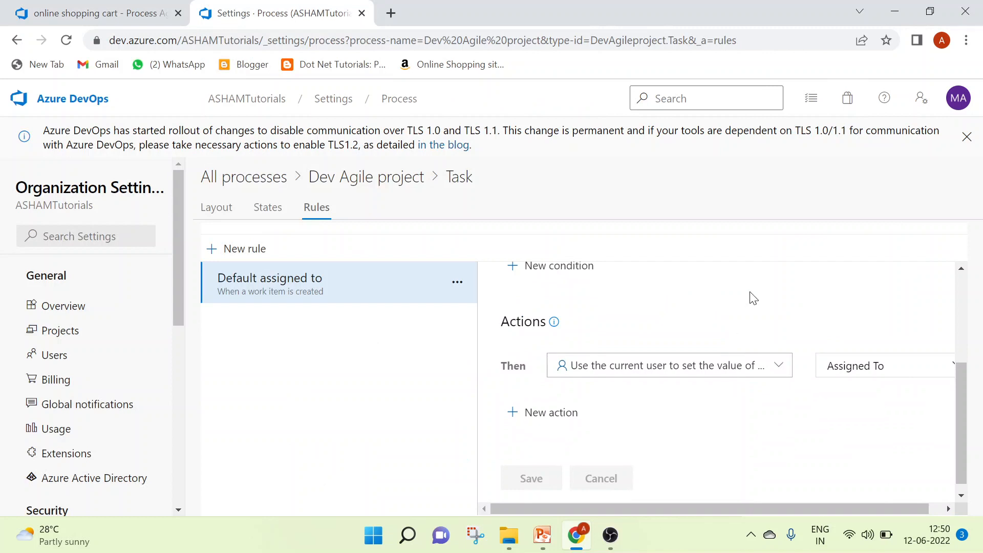
{"action": "left_click", "coordinate": [778, 369]}
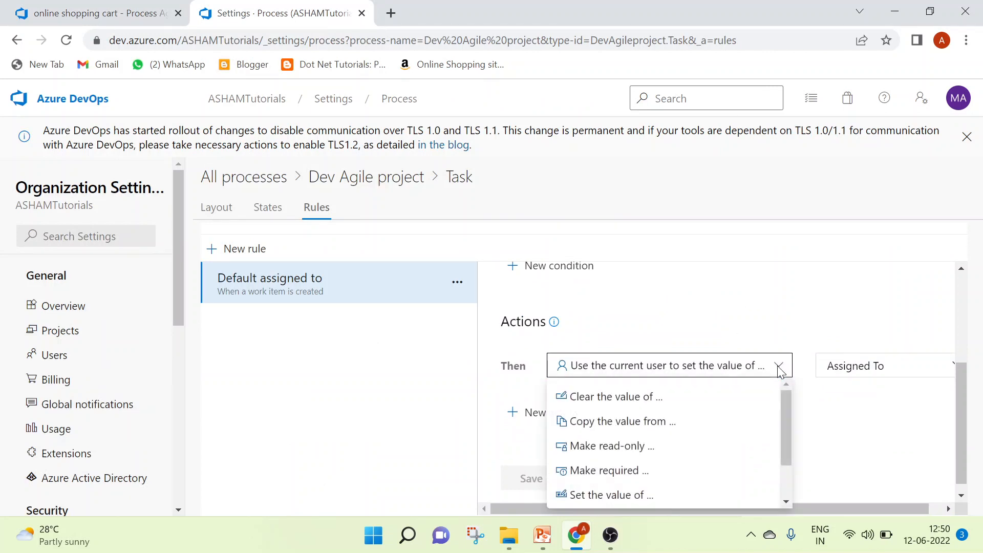
{"action": "scroll", "coordinate": [640, 486], "scroll_direction": "down", "scroll_amount": 1}
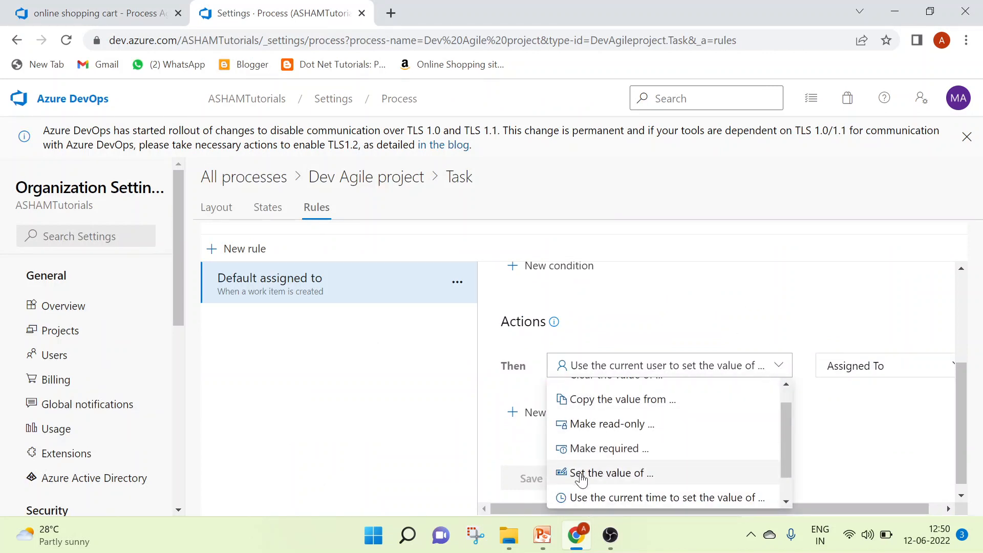
{"action": "left_click", "coordinate": [610, 475]}
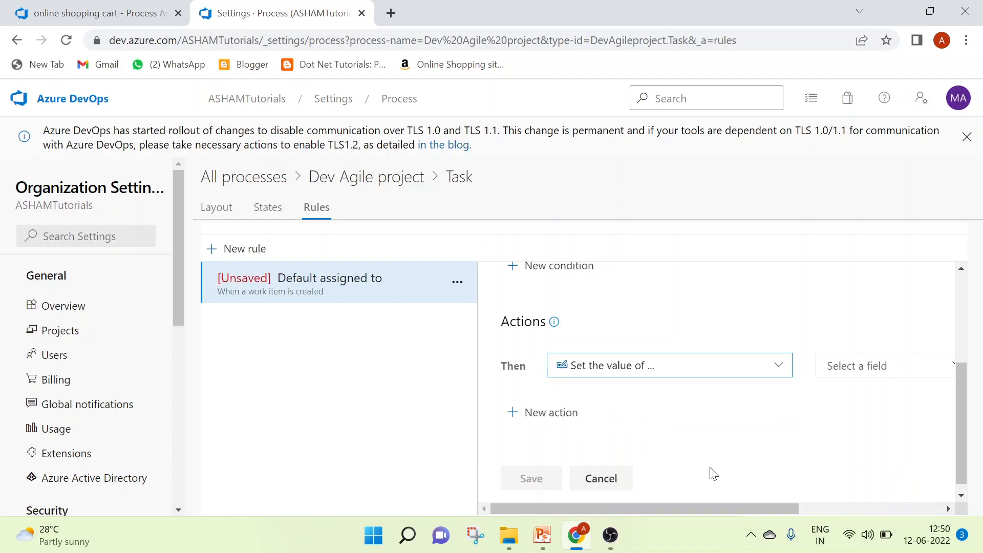
{"action": "left_click_drag", "start_coordinate": [690, 509], "coordinate": [733, 509]}
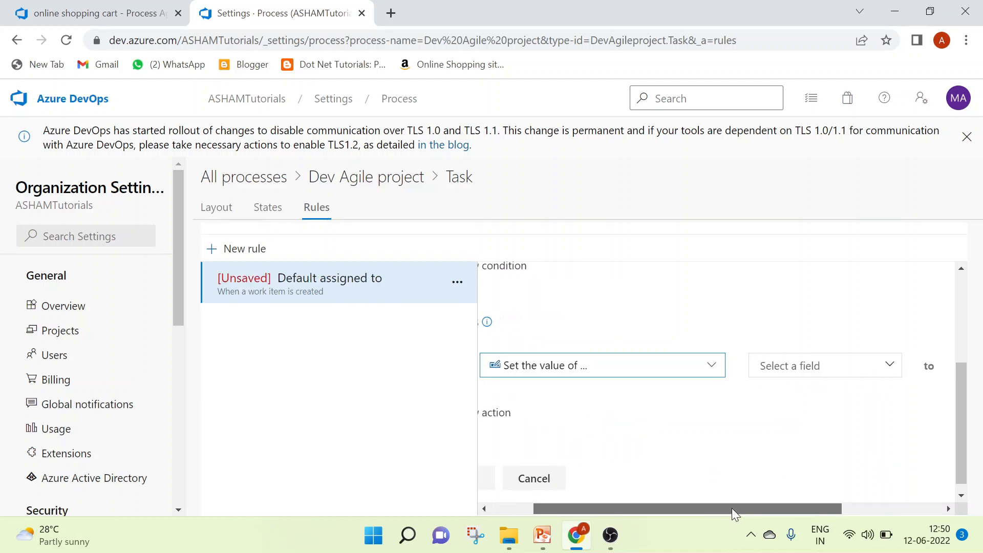
{"action": "left_click", "coordinate": [884, 365]}
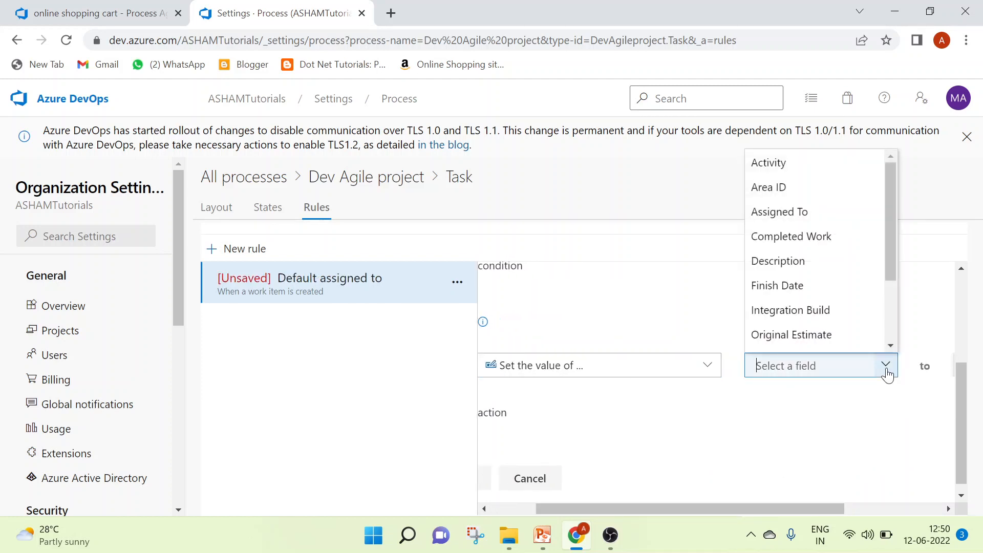
{"action": "left_click", "coordinate": [783, 212]}
Step: Search for "ro" and choose the matching user as the value for Assigned To, and save the rule
{"action": "left_click_drag", "start_coordinate": [789, 509], "coordinate": [888, 509]}
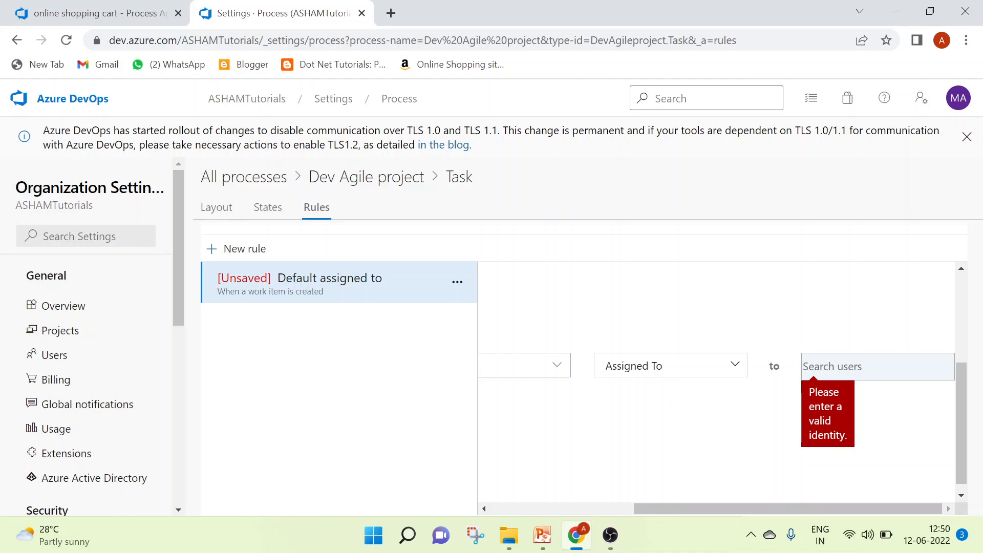
{"action": "type", "text": "ro"}
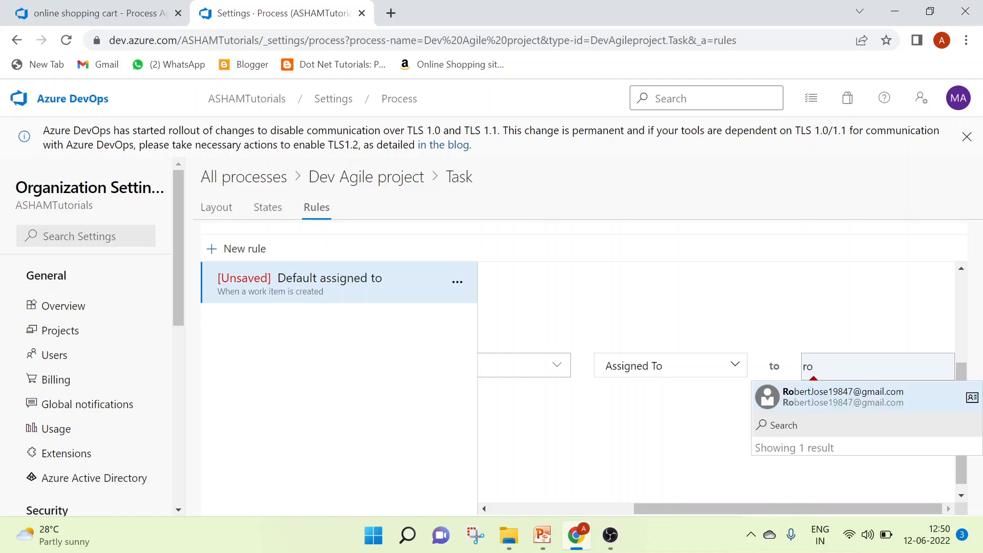
{"action": "left_click", "coordinate": [841, 400]}
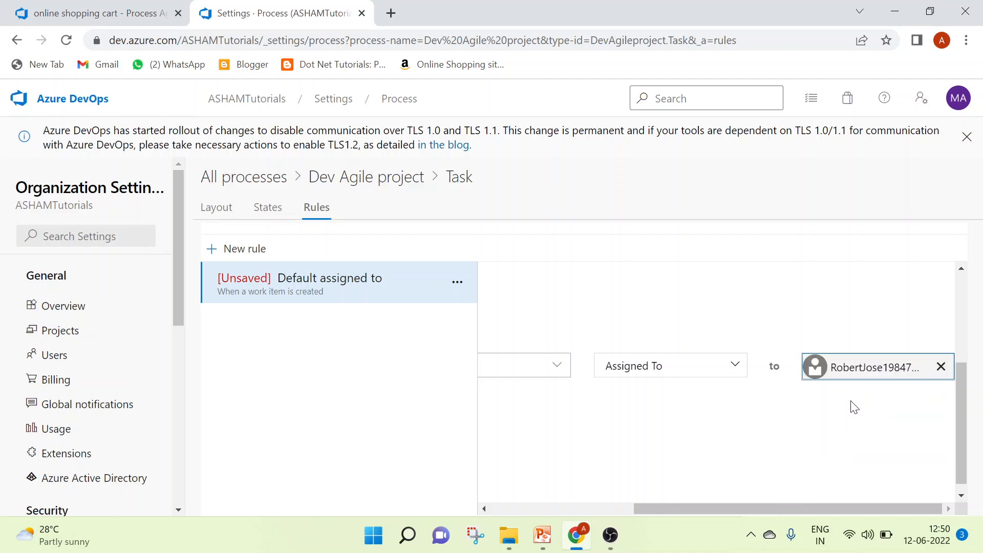
{"action": "left_click_drag", "start_coordinate": [818, 508], "coordinate": [610, 509]}
{"action": "left_click", "coordinate": [509, 479]}
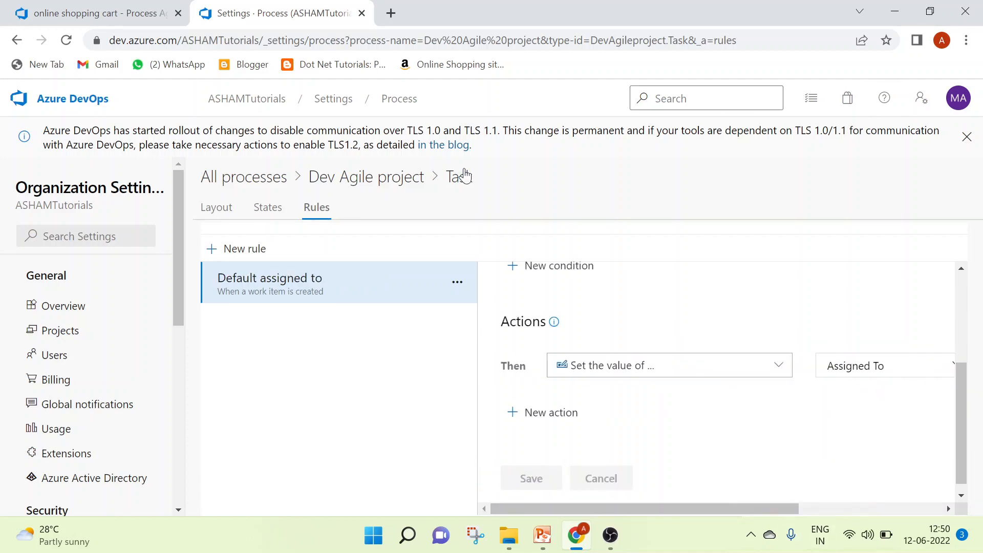
Step: Reload the shopping cart backlog, expand System Design and Use Case Design, and open a new task form to check its default assignee
{"action": "left_click", "coordinate": [62, 21]}
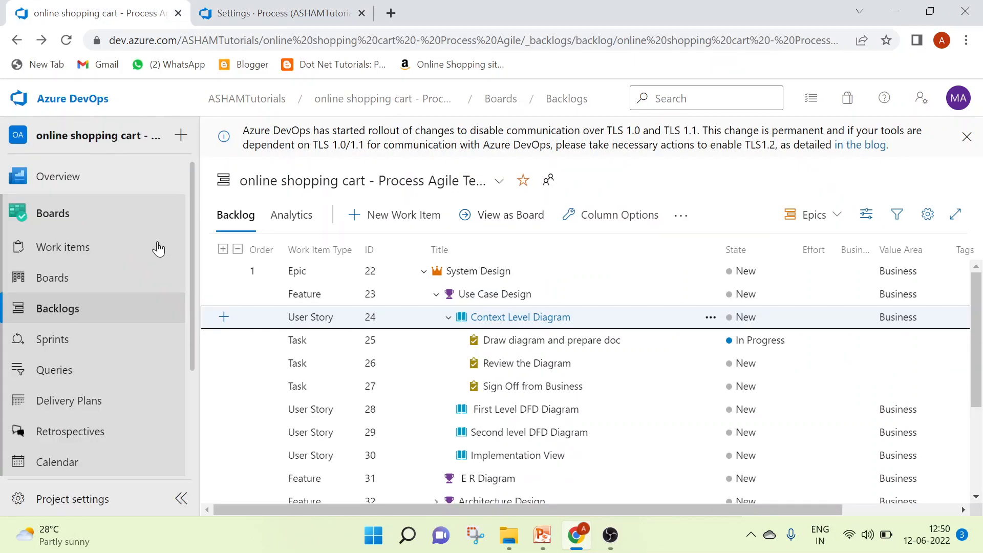
{"action": "left_click", "coordinate": [66, 40]}
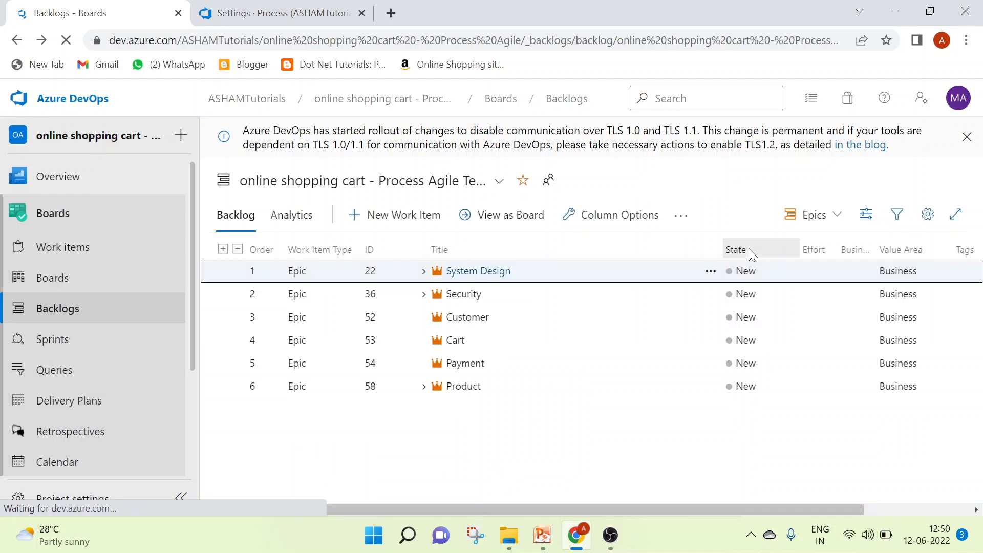
{"action": "left_click", "coordinate": [423, 271]}
{"action": "left_click", "coordinate": [436, 295]}
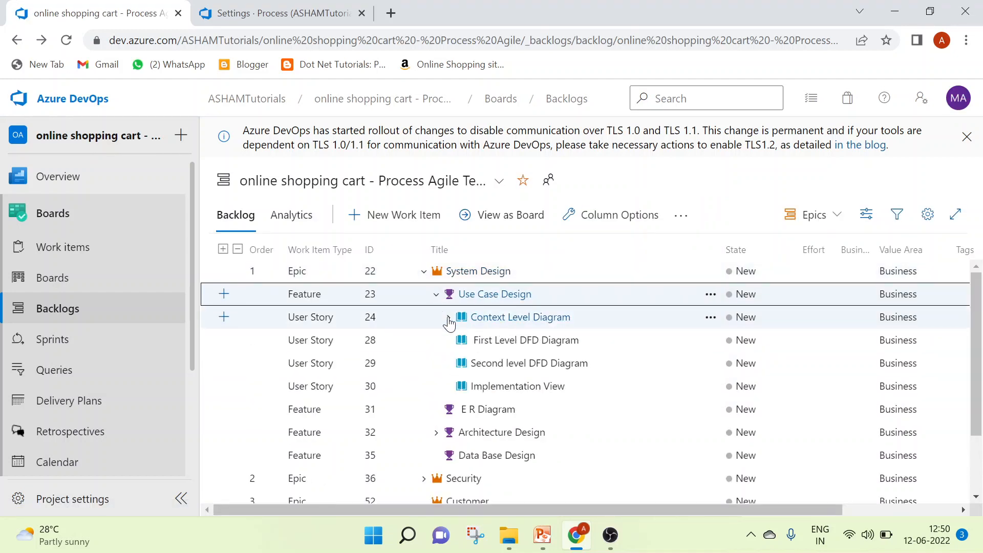
{"action": "double_click", "coordinate": [402, 373]}
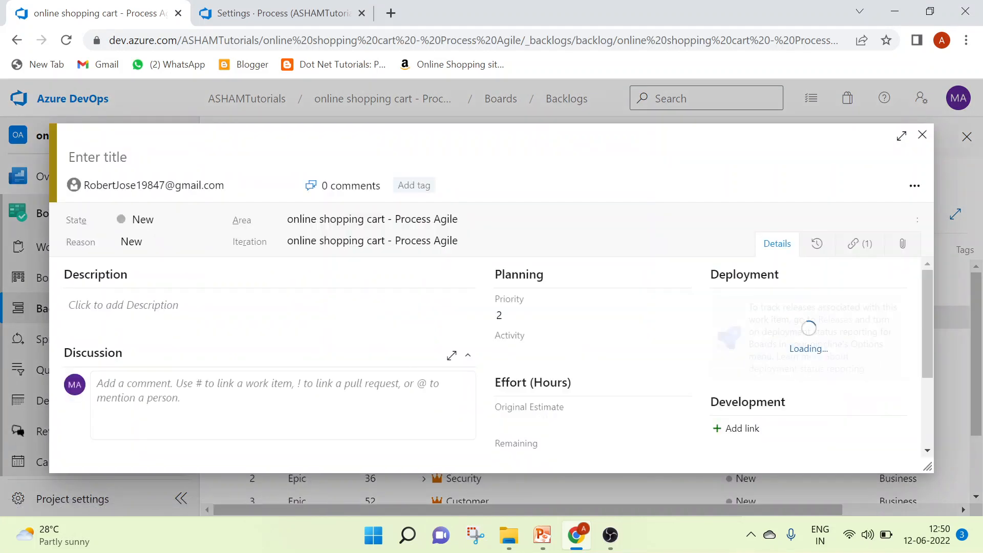